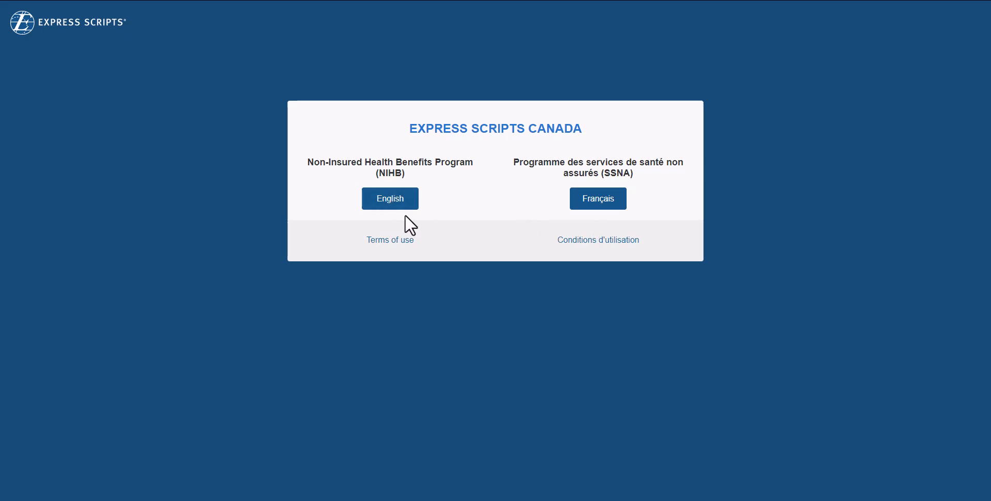
Step: Enter the English NIHB site and open the Features for Providers video from the Vision Care provider page
left_click(392, 207)
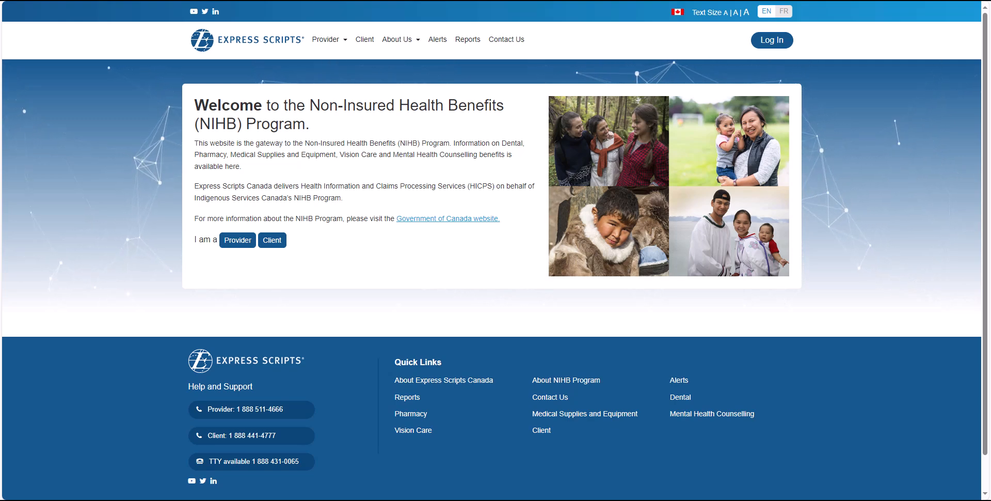
left_click(326, 41)
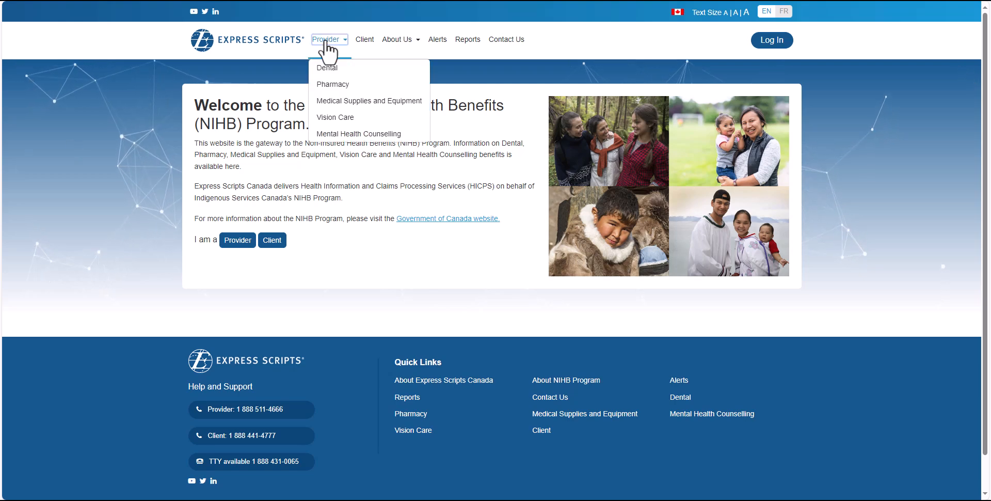
left_click(326, 118)
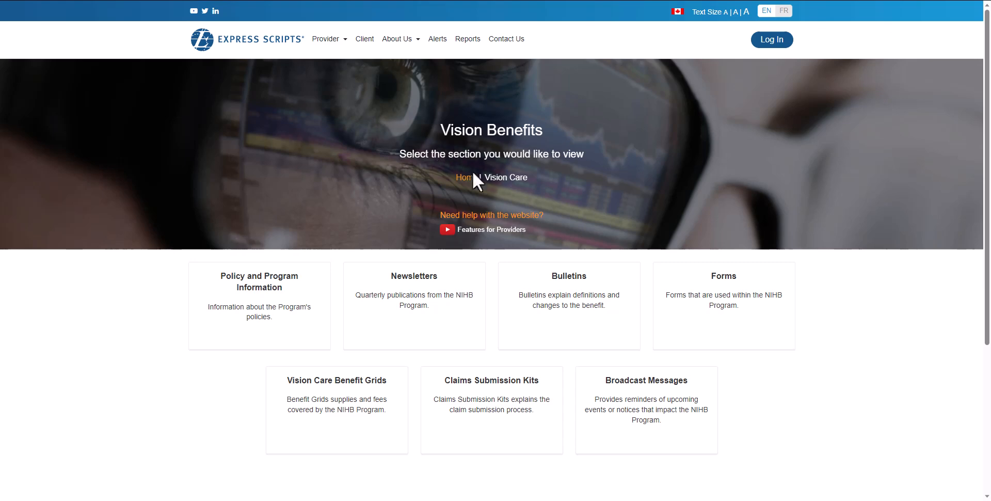
left_click(480, 234)
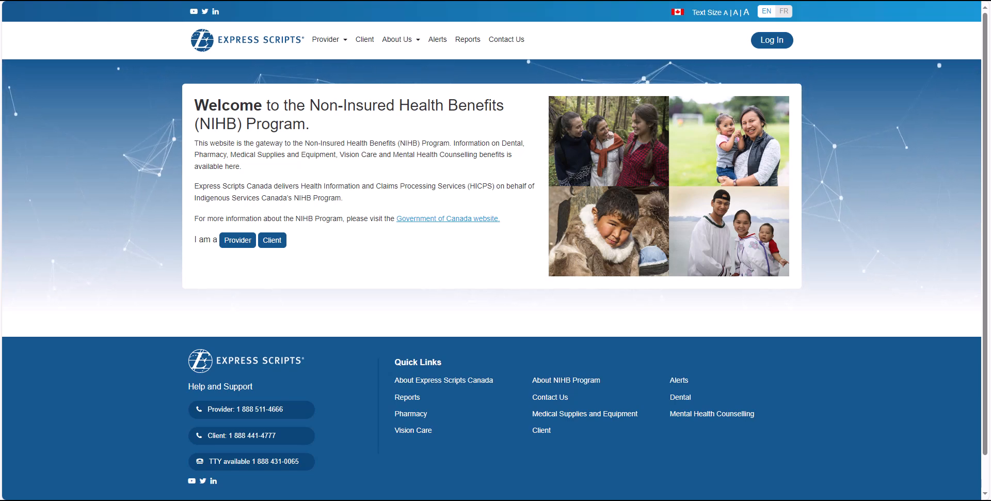
Step: Go to the Vision Care provider page and open its Forms section
left_click(326, 40)
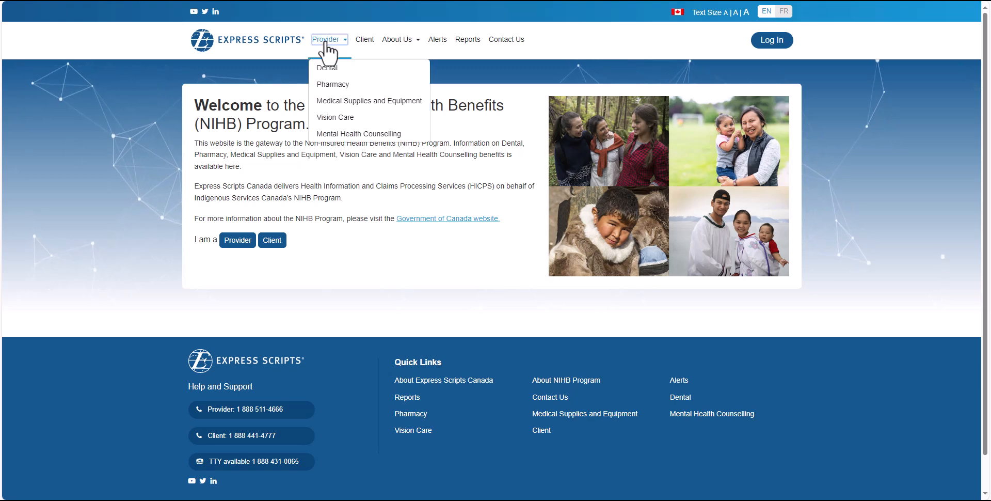
left_click(328, 119)
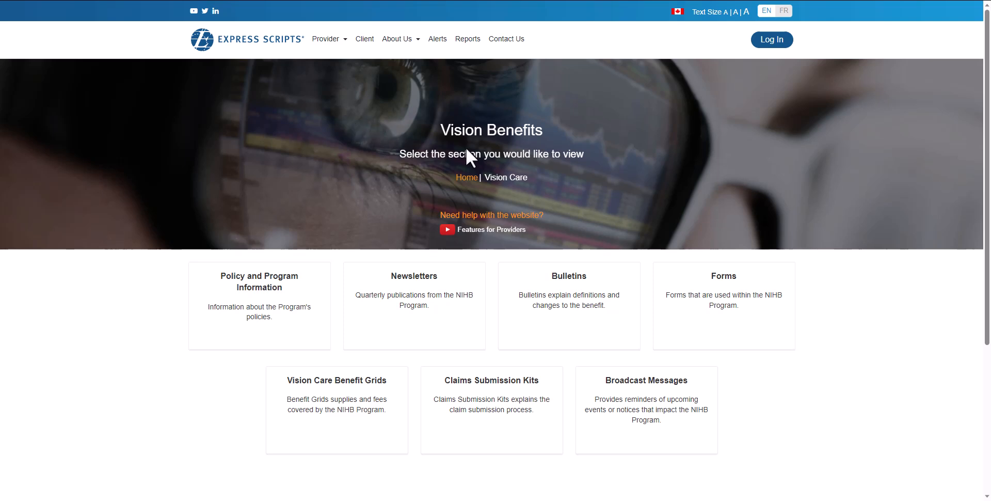
left_click(760, 304)
left_click(329, 254)
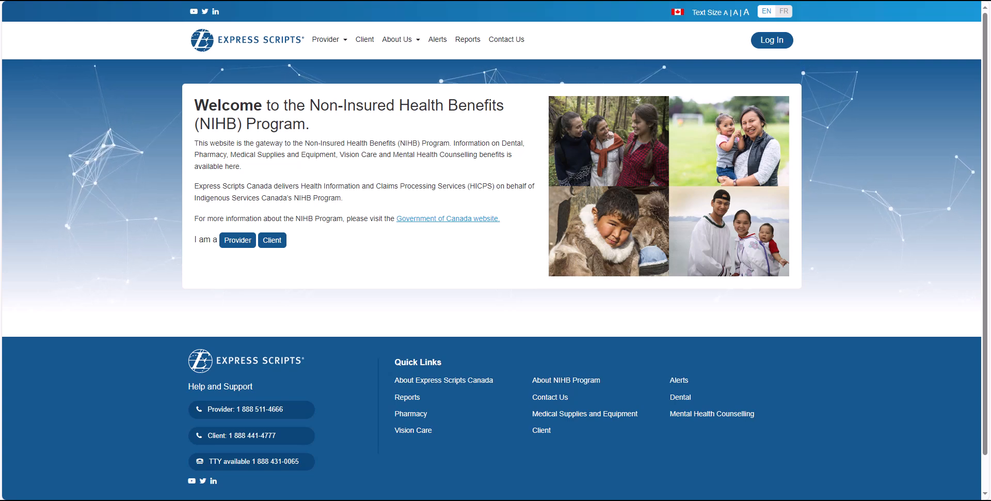
Step: Log in to the provider account with the prefilled credentials and accept the privacy notice
left_click(779, 41)
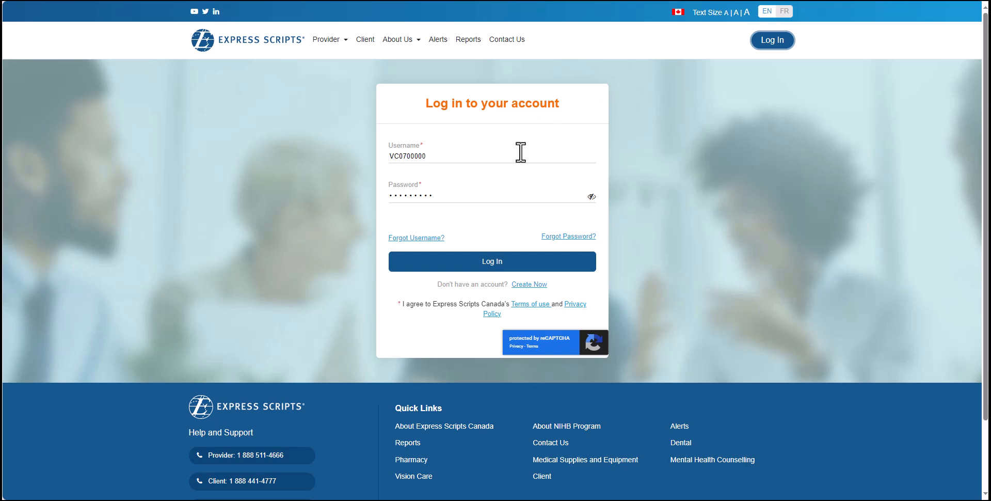
left_click(492, 262)
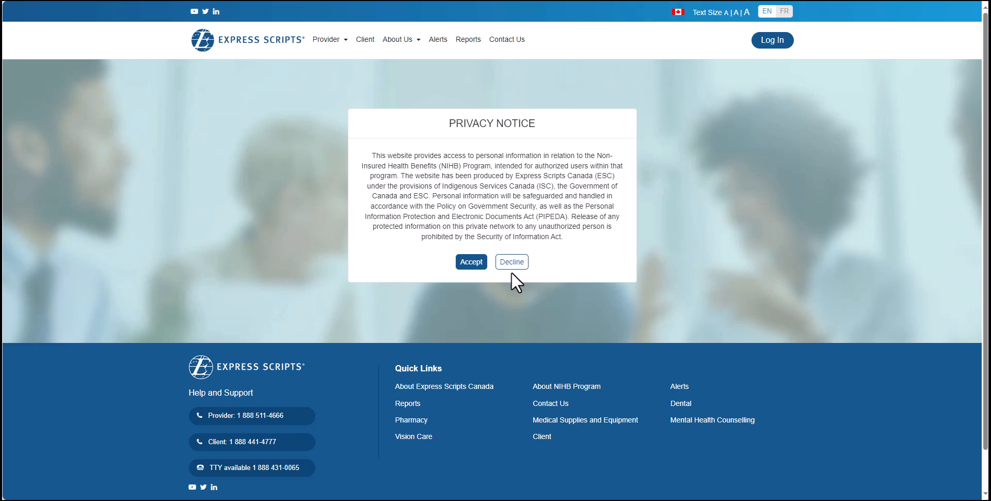
left_click(471, 262)
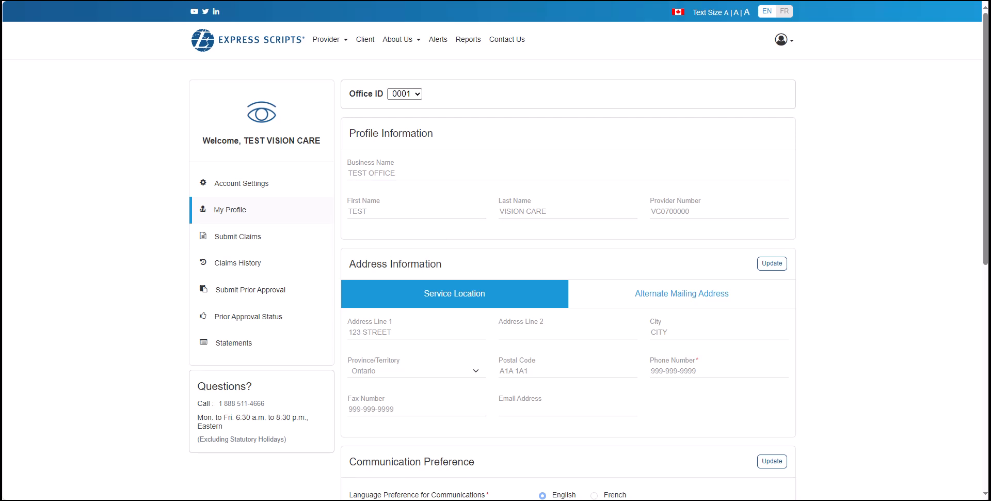
Step: Start a prior approval submission, fill in the client's ID, date of birth and first and last names, and request verification
left_click(255, 290)
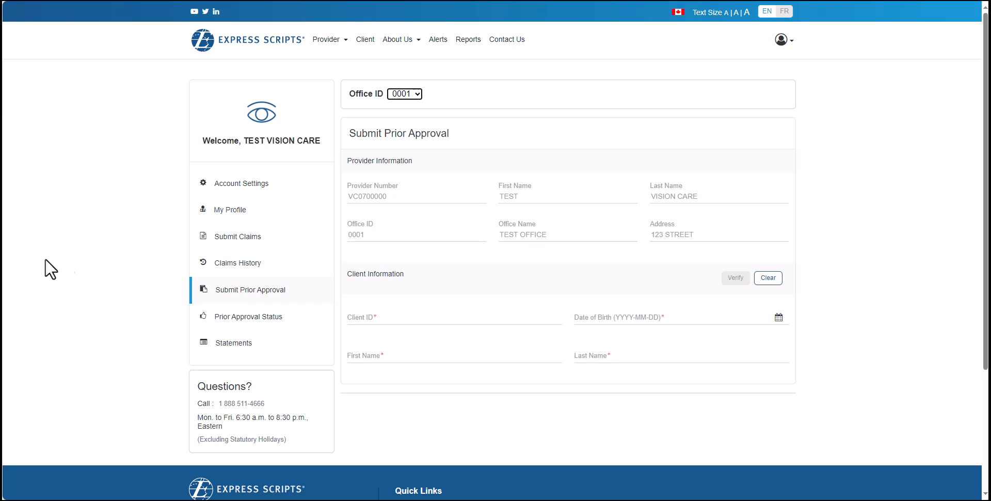
left_click(372, 316)
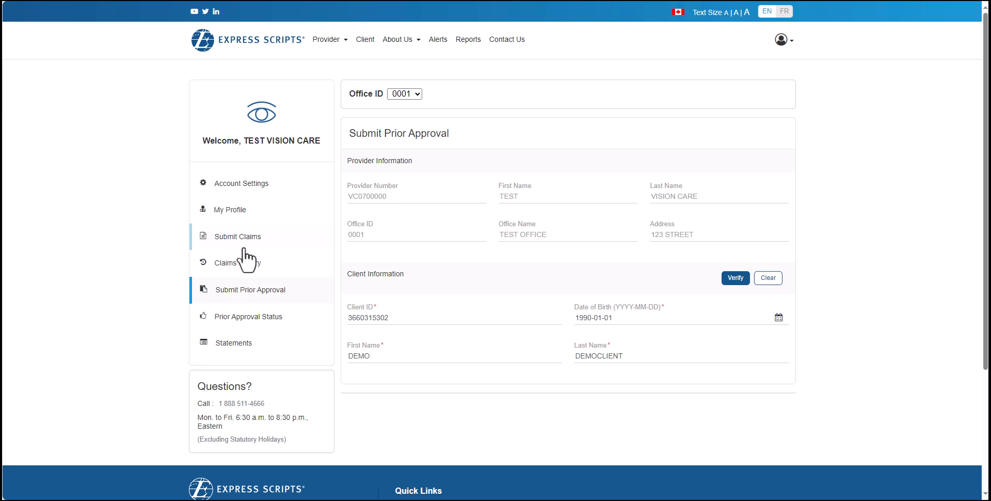
left_click(736, 278)
left_click(733, 279)
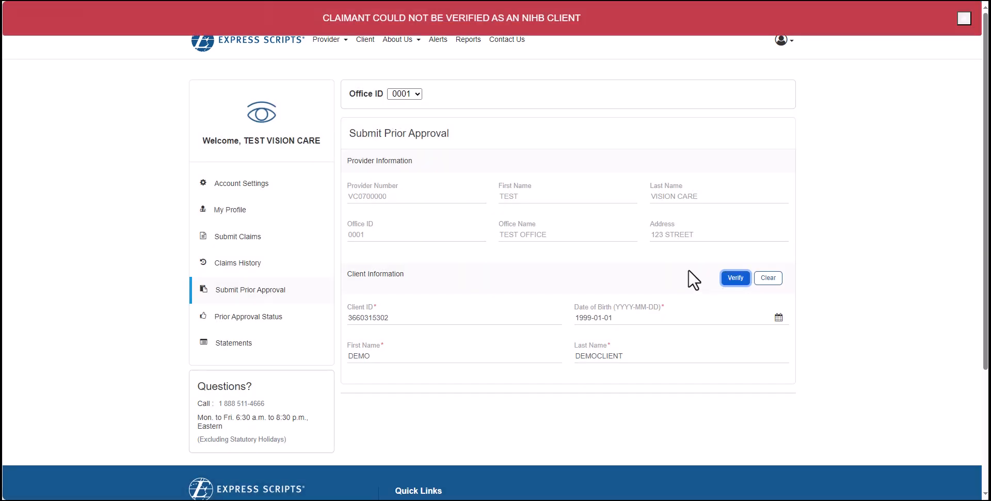
Step: Correct the year in the client's date of birth and verify the client again
left_click(594, 319)
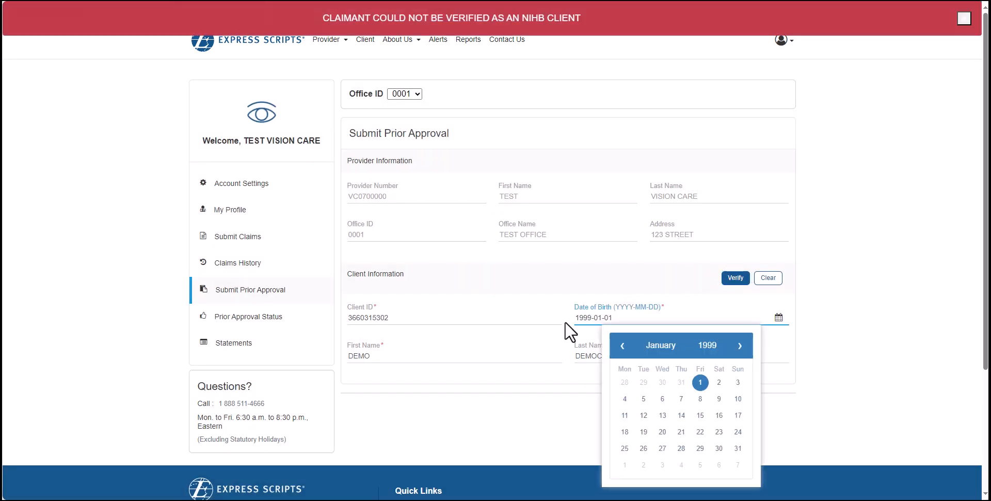
key("BackSpace")
type("0")
left_click(630, 289)
left_click(734, 280)
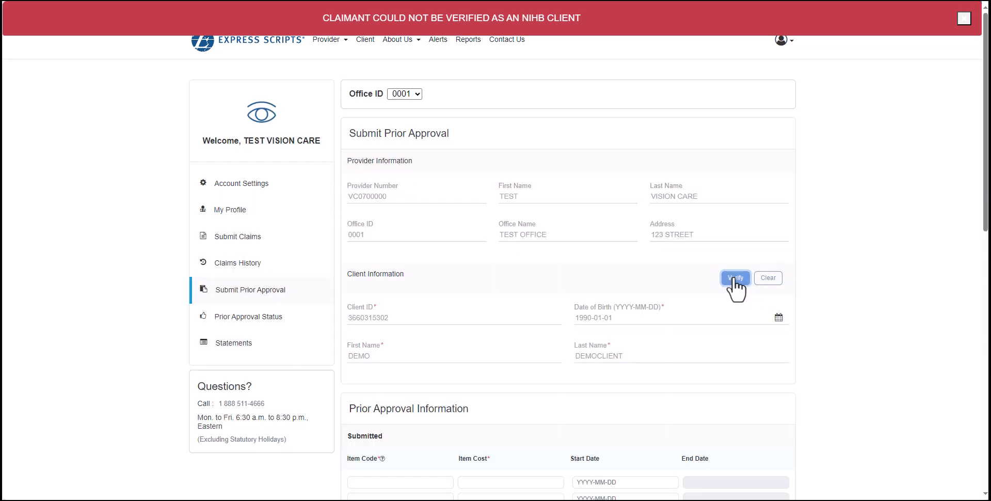
Step: Review the list of applicable item codes for Vision Care in the Prior Approval Information section
scroll(540, 269, "down", 3)
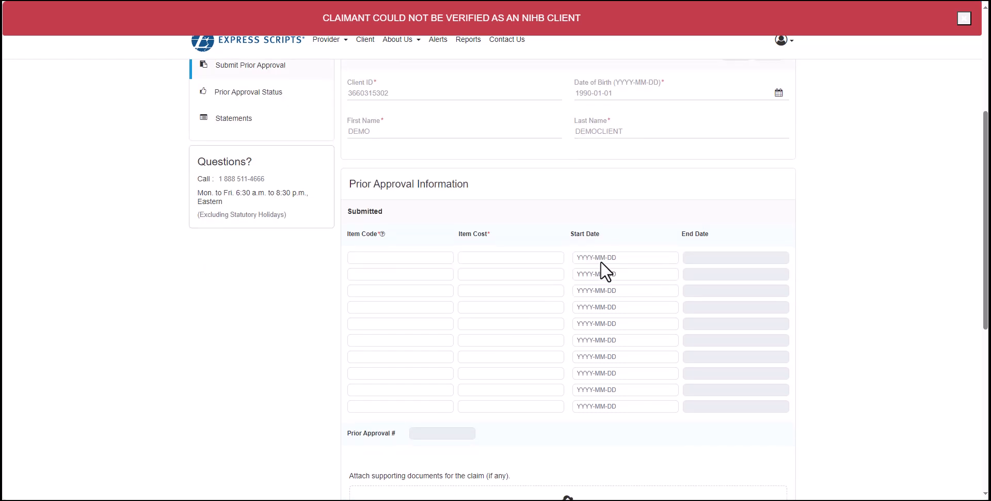
scroll(601, 262, "down", 1)
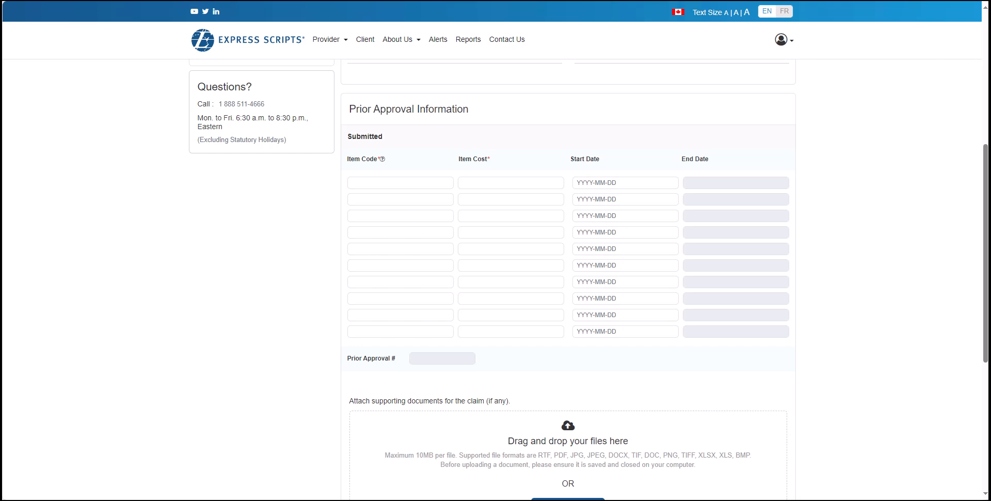
left_click(382, 160)
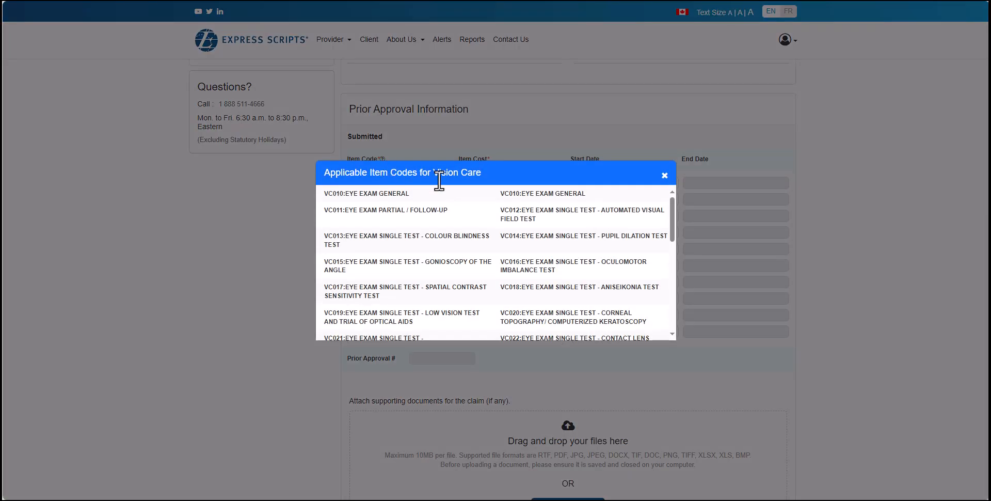
scroll(462, 227, "down", 3)
scroll(467, 233, "down", 6)
scroll(468, 227, "down", 3)
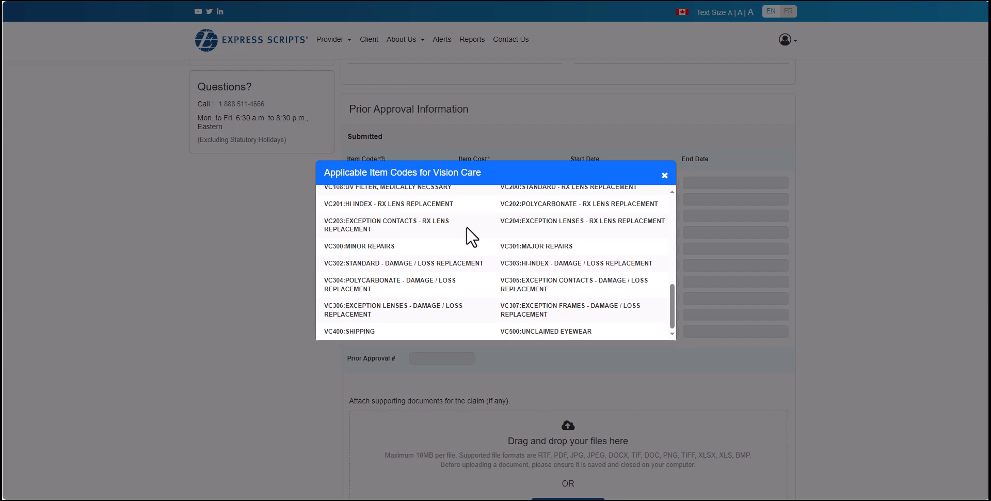
scroll(466, 227, "up", 5)
left_click(664, 175)
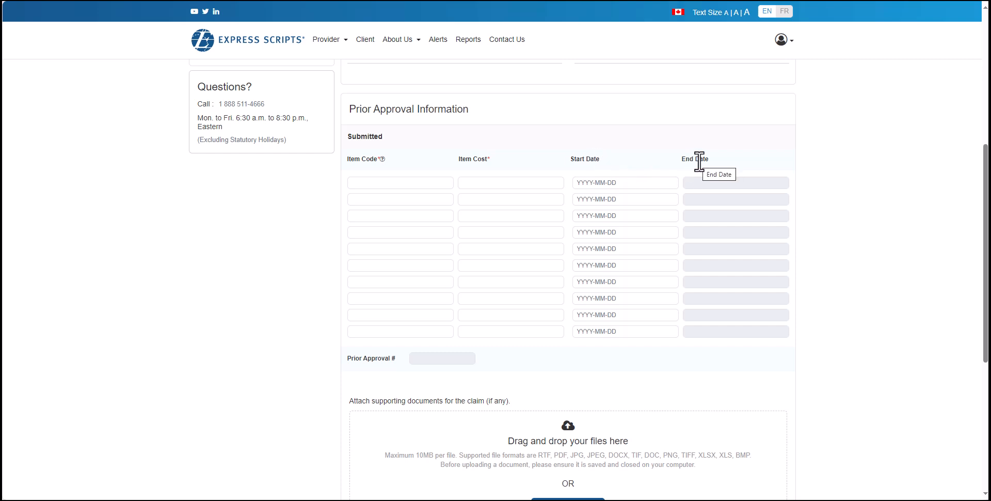
Step: Fill in the first prior approval line with item code VC100, cost 300.00 and start date 2023-01-01
left_click(364, 181)
type("VC100")
type("300")
key("Tab")
type("2023-01-01")
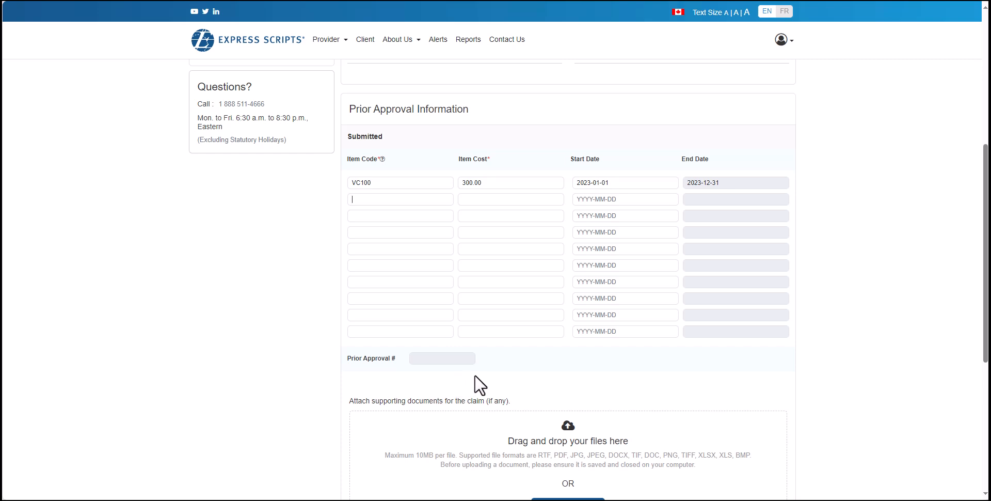
Step: Attach RX EXAMPLE.pdf as a supporting document, submit the prior approval and confirm that all required documents are attached
left_click_drag(3, 442, 477, 452)
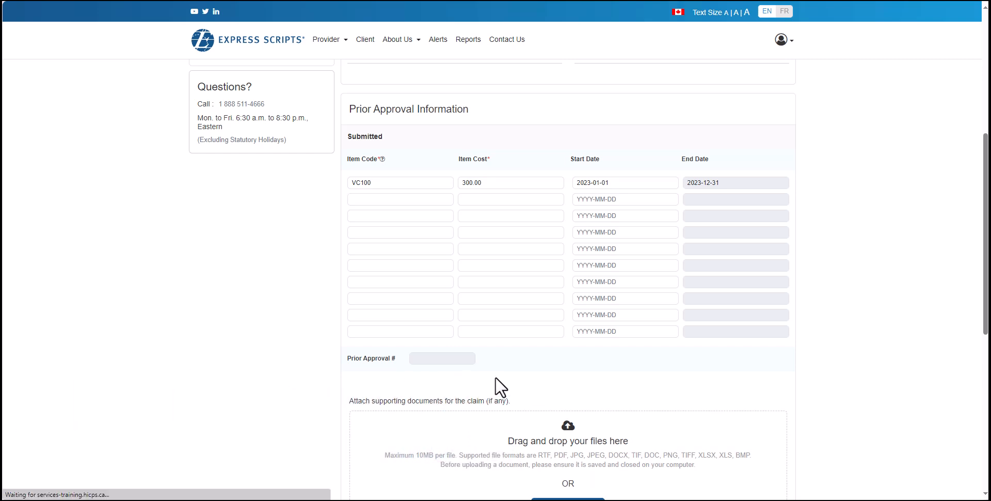
scroll(527, 377, "down", 3)
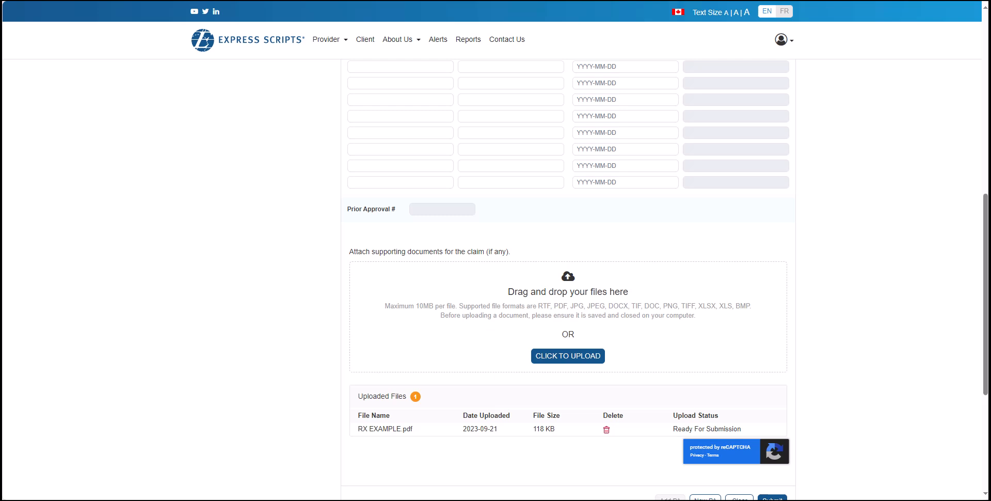
scroll(713, 259, "down", 1)
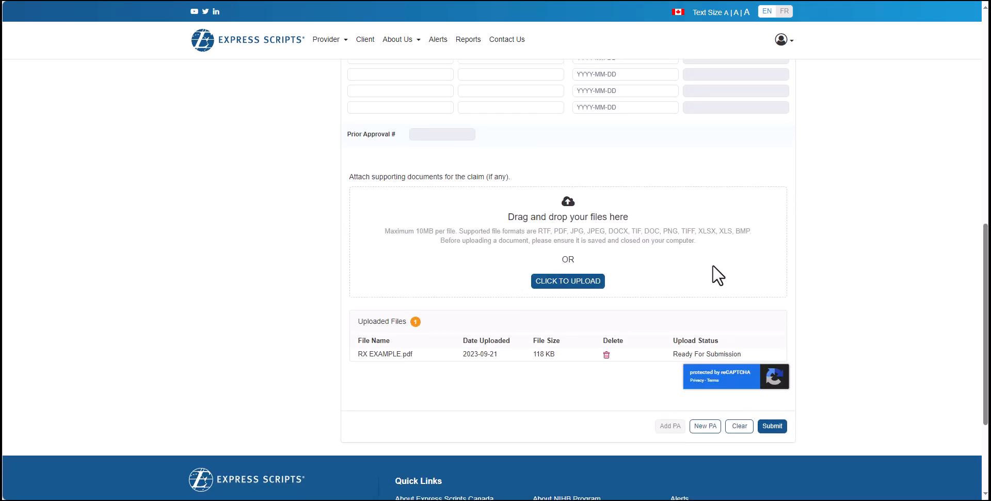
left_click(773, 426)
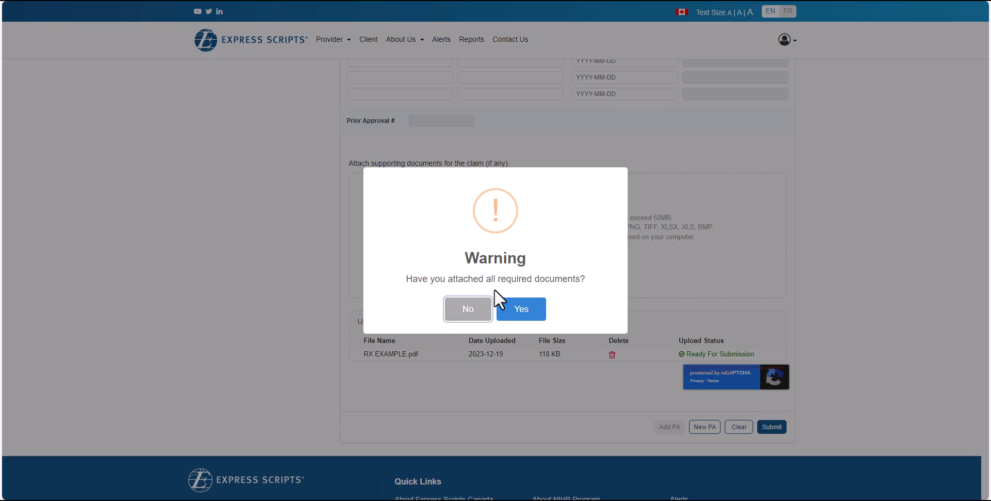
left_click(521, 312)
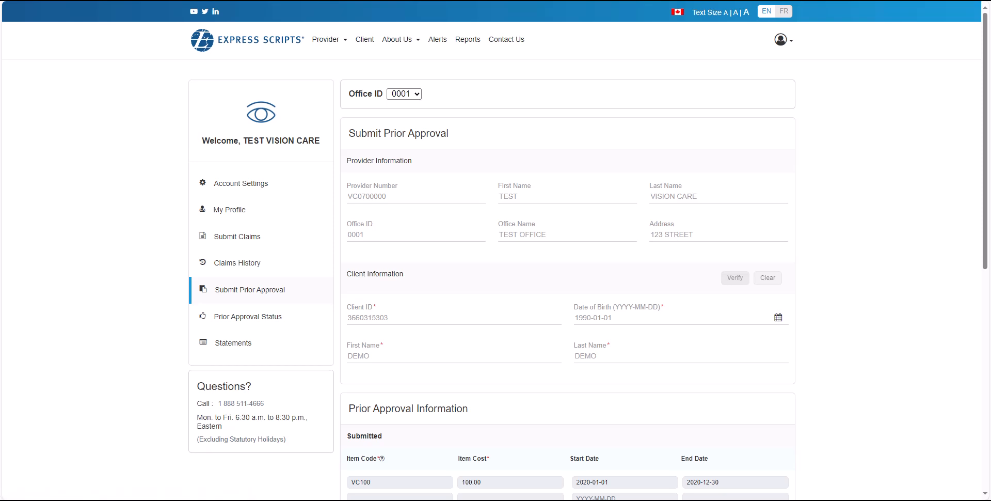
Step: Open Prior Approval Status, show a custom range of 2023/10/27 - 2024/04/24 and review the listed prior approvals
left_click(227, 318)
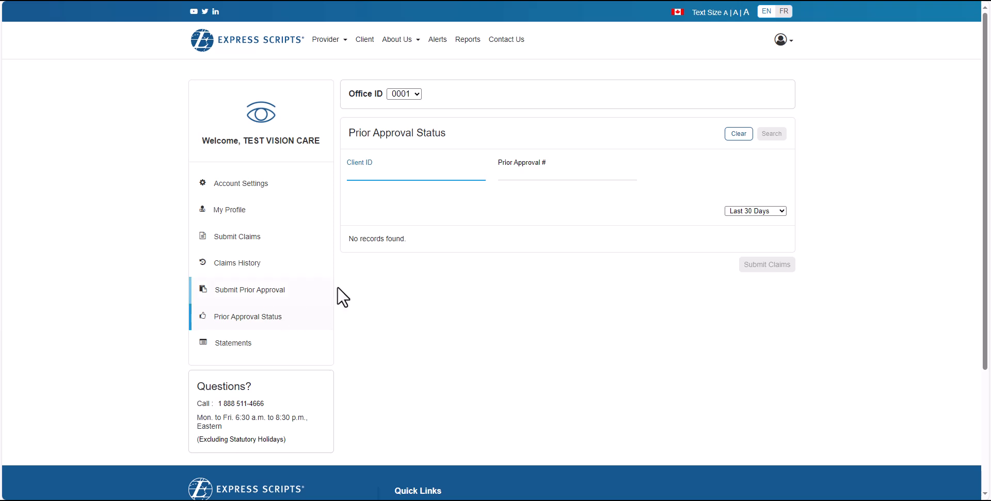
left_click(338, 240)
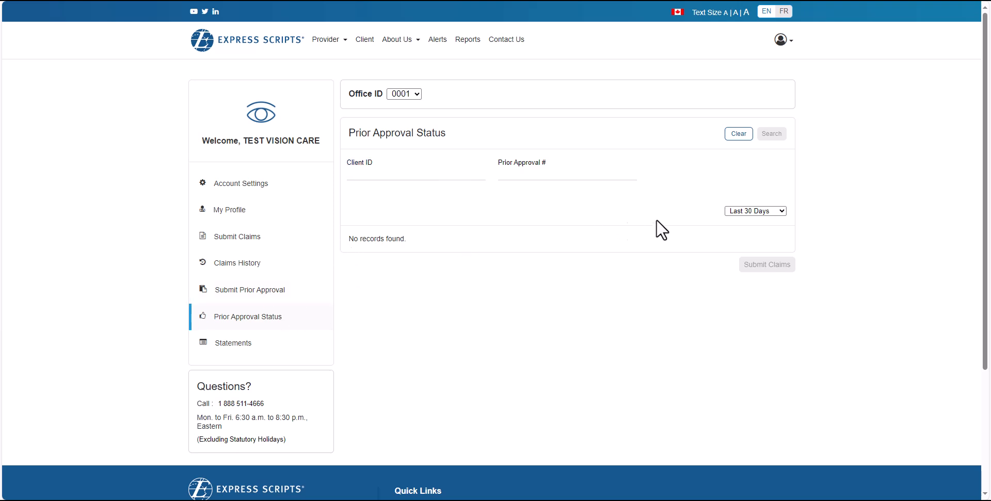
left_click(748, 210)
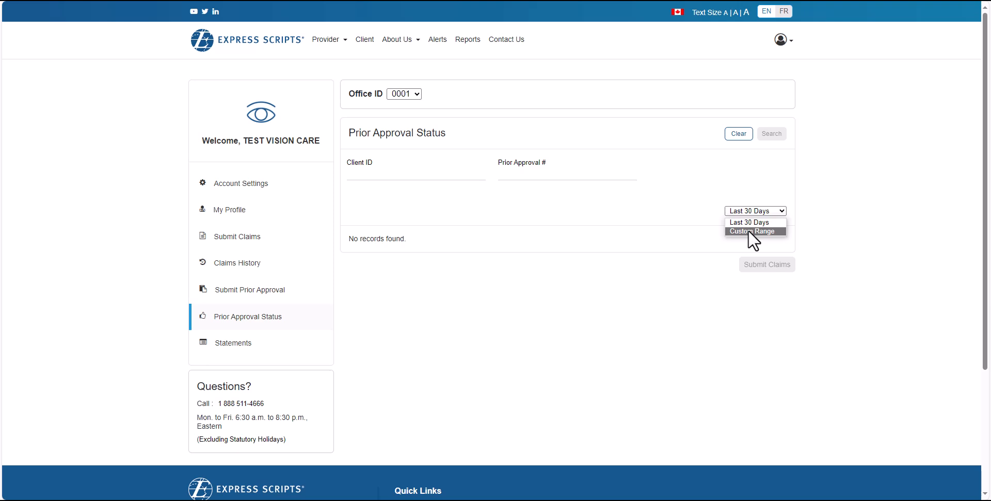
left_click(748, 230)
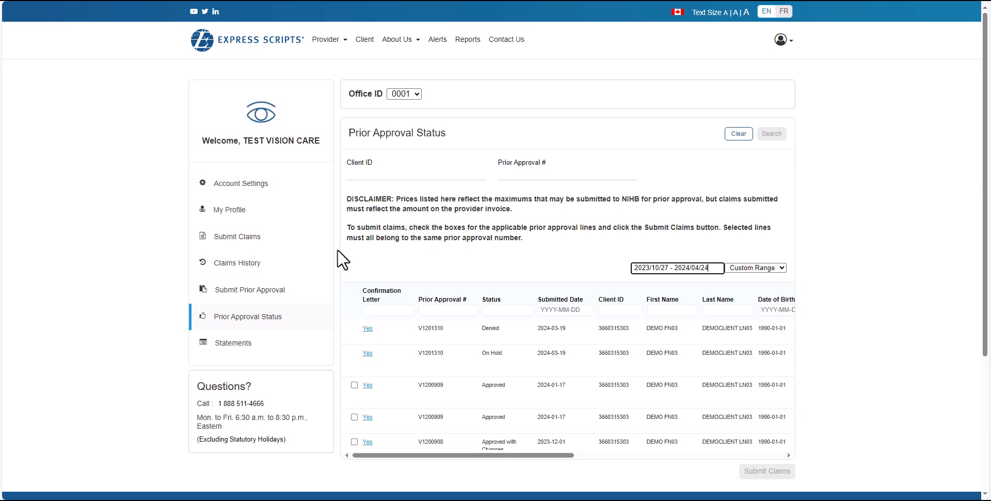
scroll(343, 259, "down", 2)
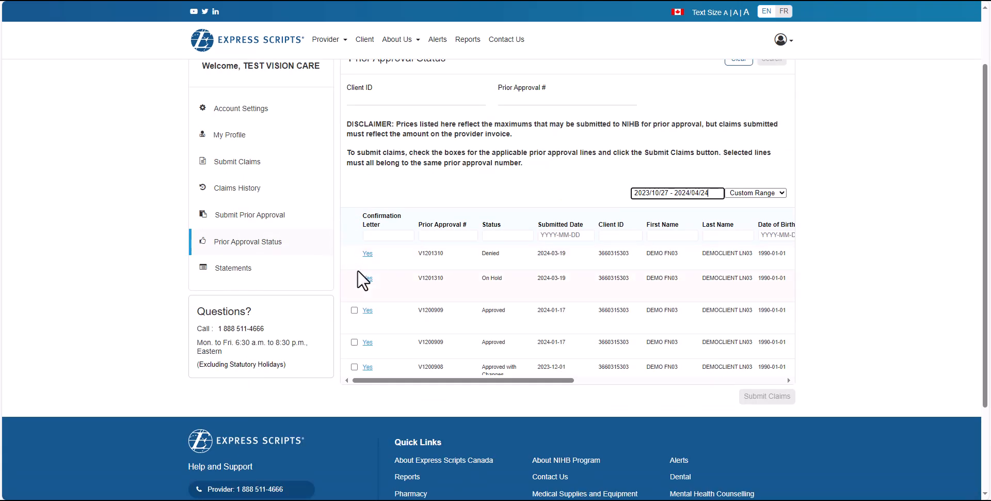
scroll(364, 280, "down", 3)
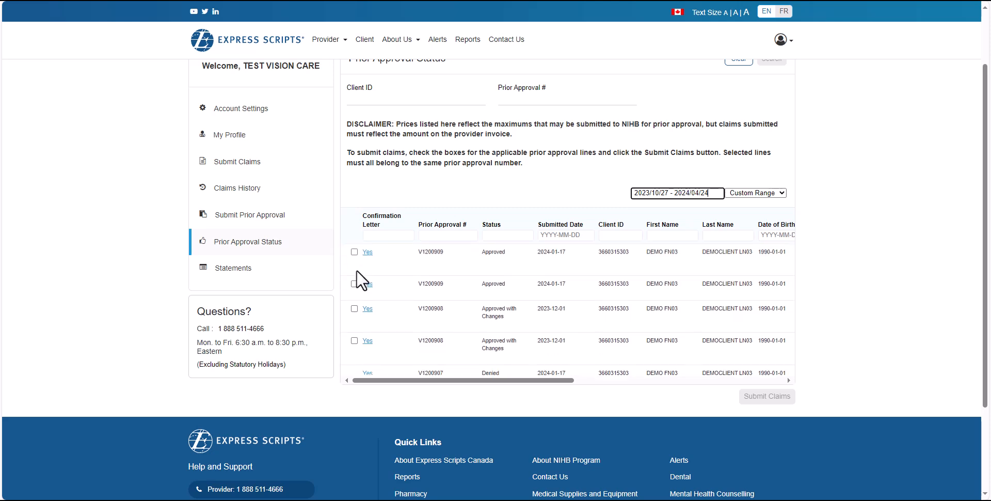
Step: Visit the Client ID and Prior Approval # search fields, then clear the prior approval search criteria
scroll(333, 206, "up", 2)
left_click(356, 173)
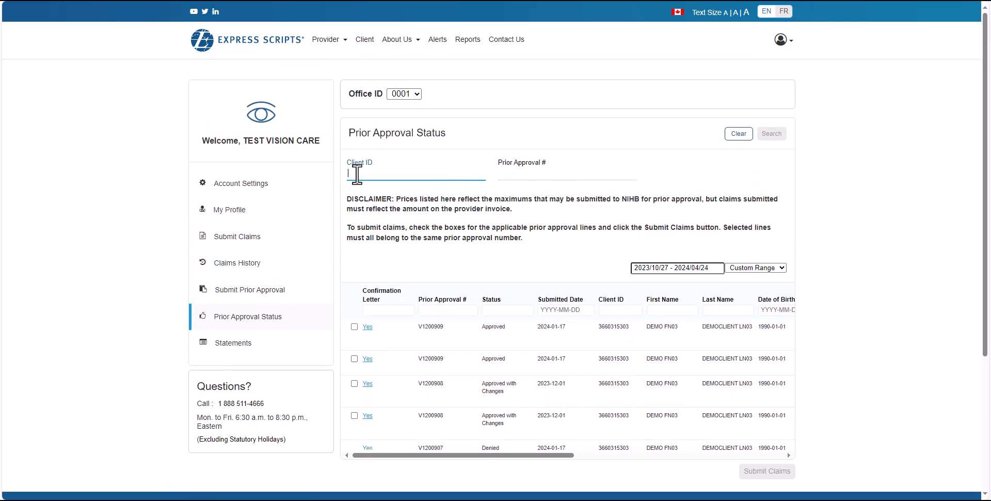
left_click(514, 173)
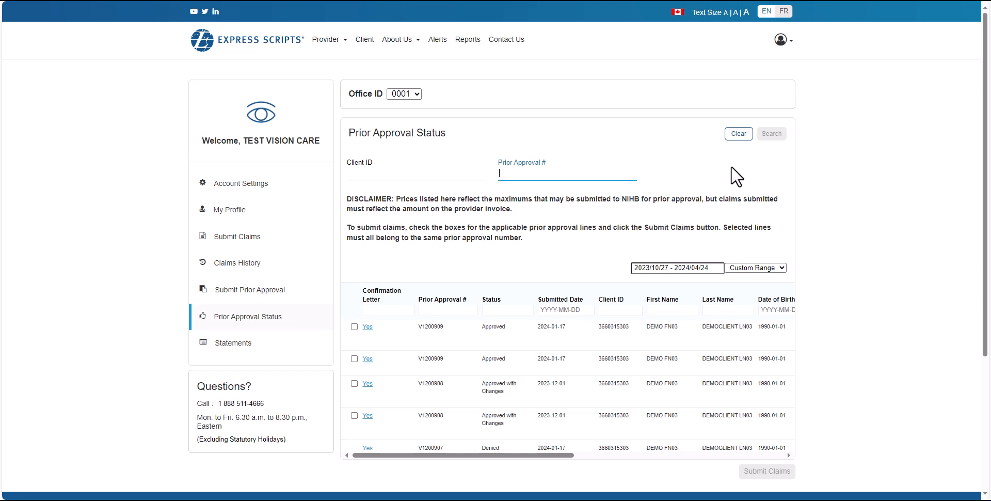
left_click(739, 134)
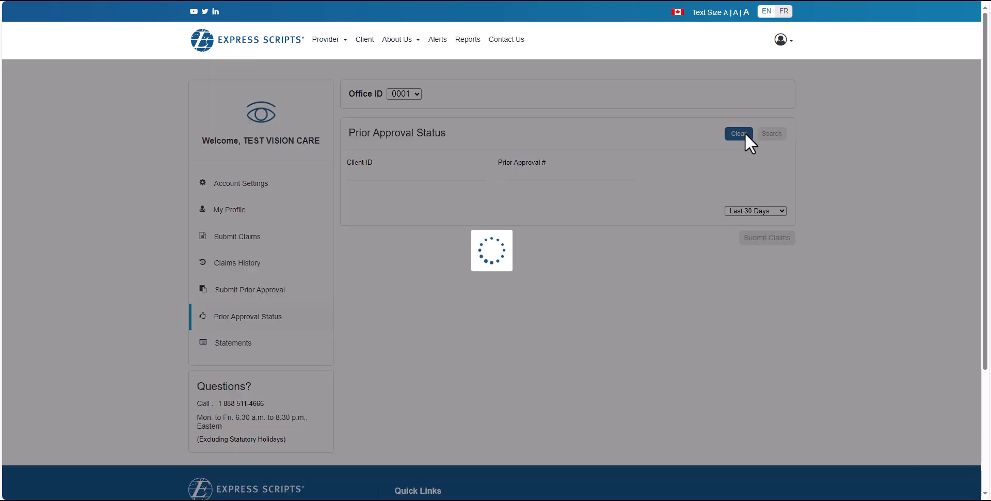
Step: Search the prior approval statuses by entering the client's ID number
left_click(391, 174)
key("ctrl+v")
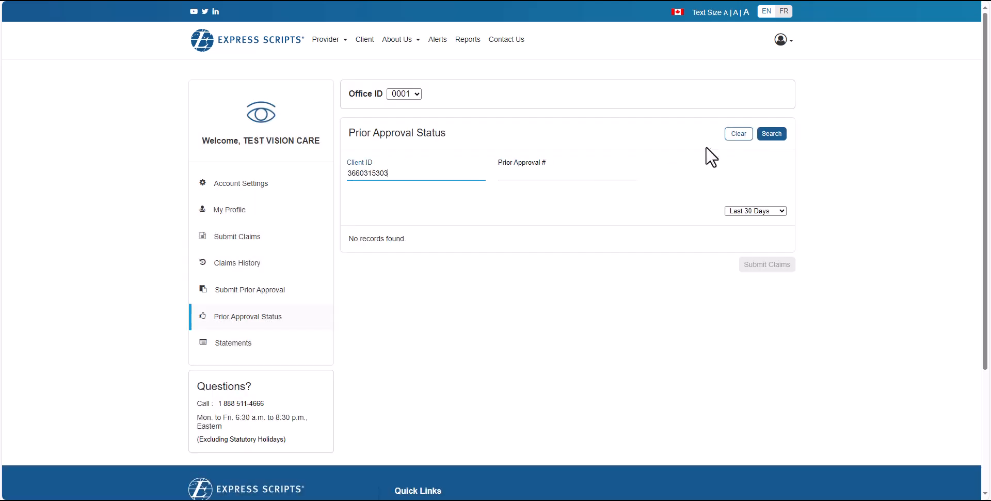
left_click(771, 134)
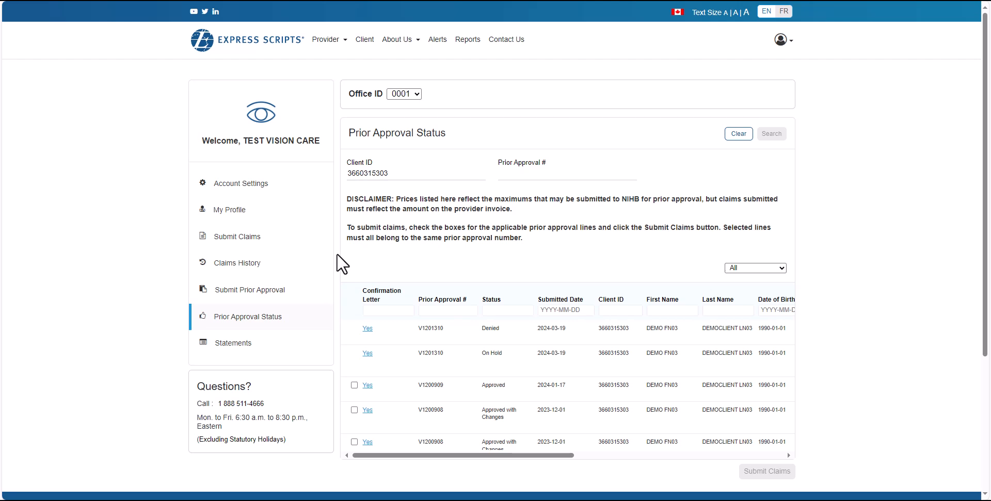
Step: Review the client's prior approval lines, including their statuses, item codes, submitted and approved amounts, and start and end dates
scroll(342, 264, "down", 3)
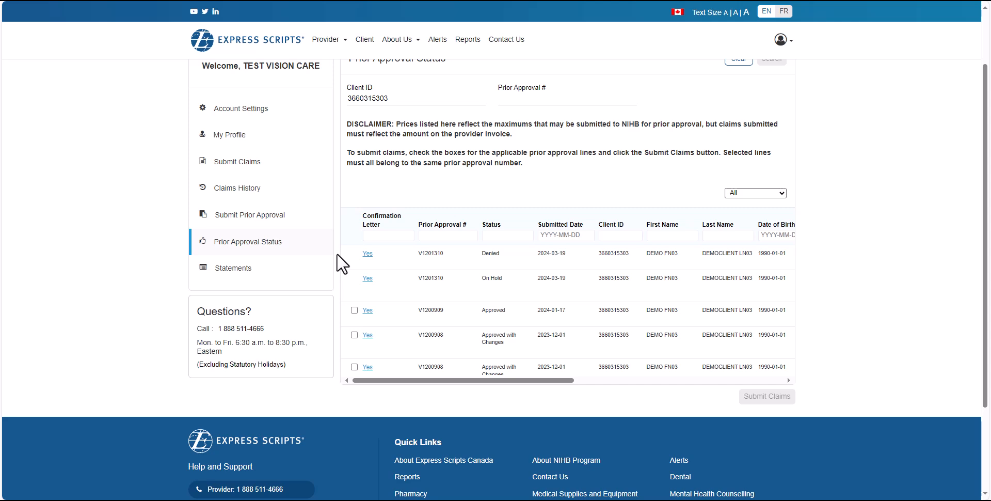
scroll(342, 264, "down", 3)
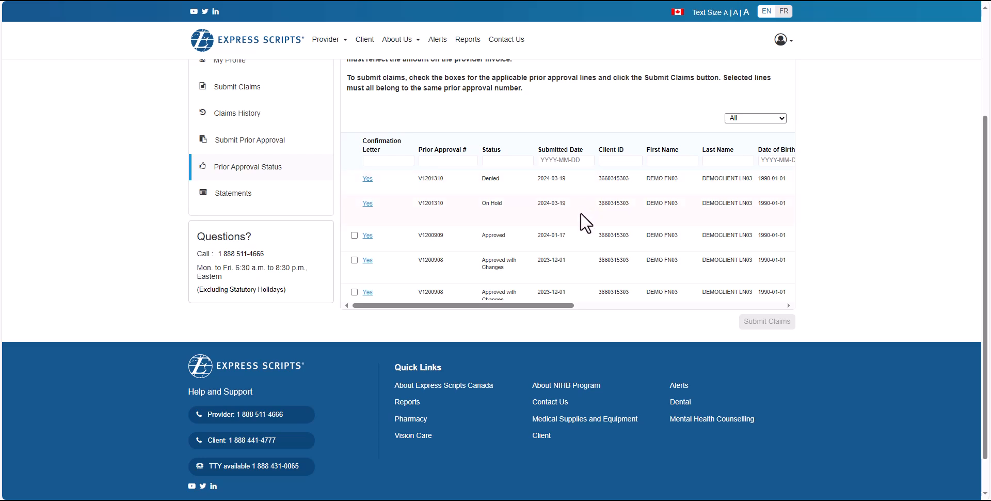
scroll(580, 264, "down", 1)
scroll(583, 267, "down", 2)
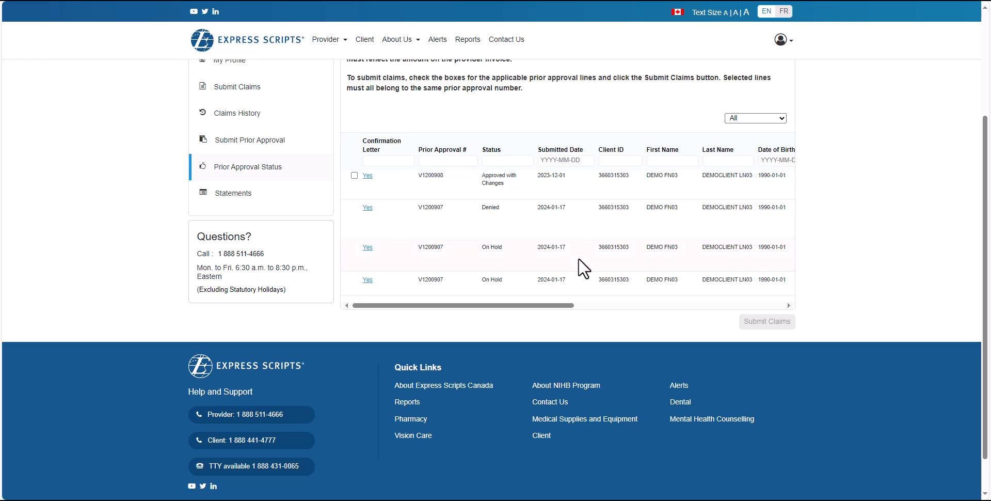
scroll(583, 268, "up", 3)
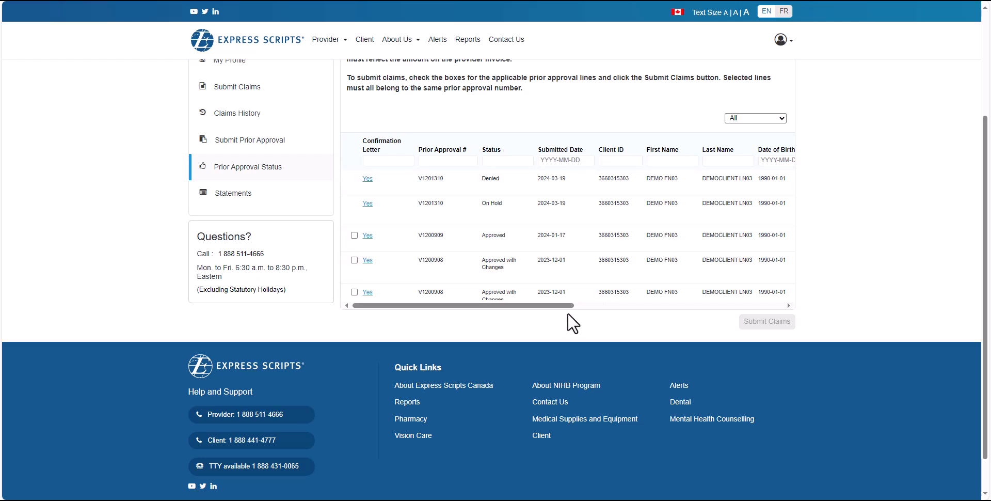
left_click_drag(565, 305, 778, 305)
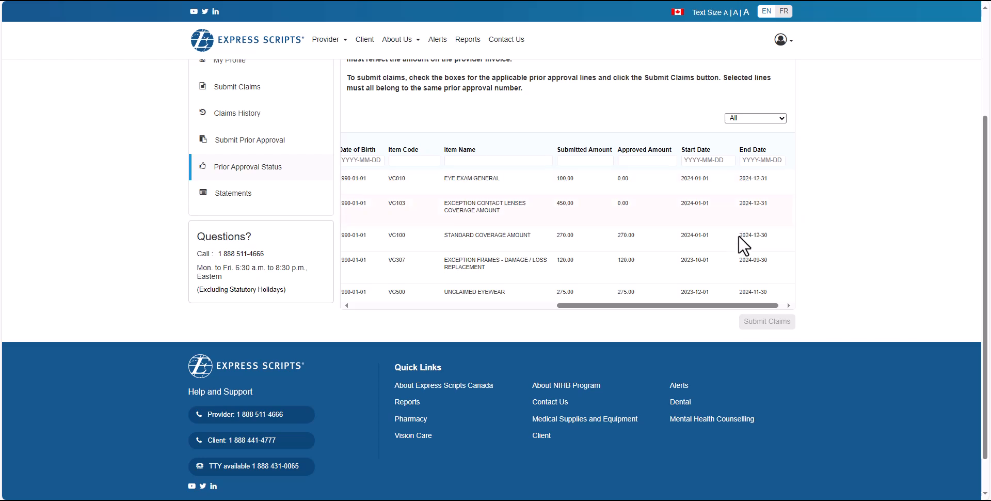
left_click_drag(733, 306, 450, 301)
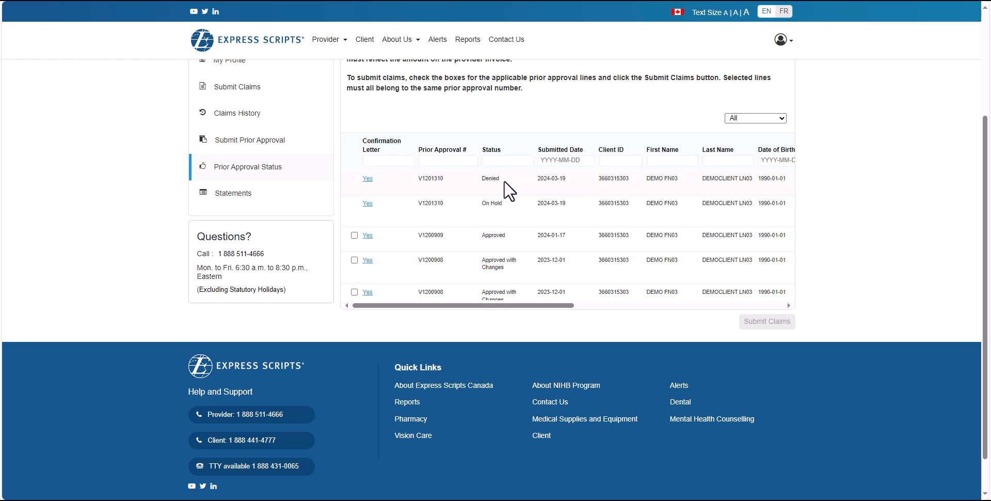
Step: Look through the remaining prior approval lines and open the confirmation letter of the Approved line submitted on 2024-01-16
scroll(511, 221, "down", 5)
scroll(511, 222, "down", 10)
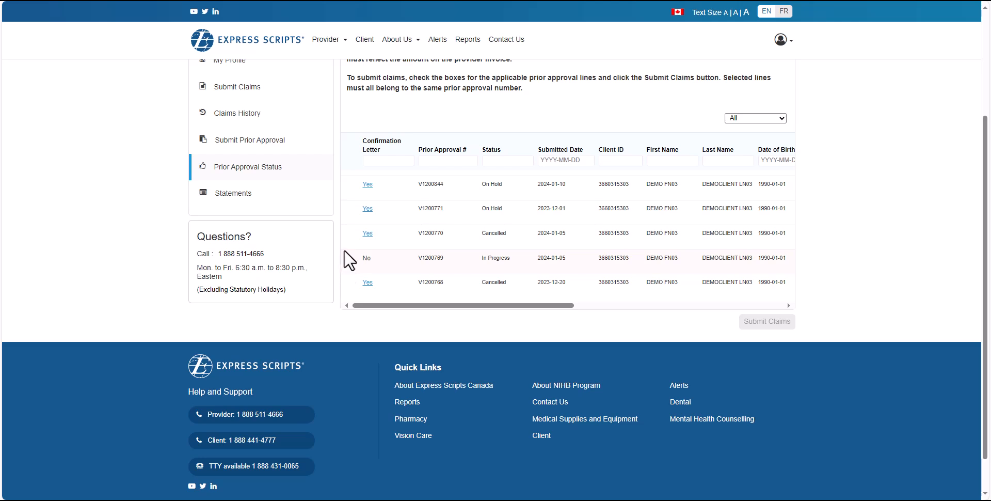
scroll(353, 258, "up", 2)
scroll(355, 254, "up", 2)
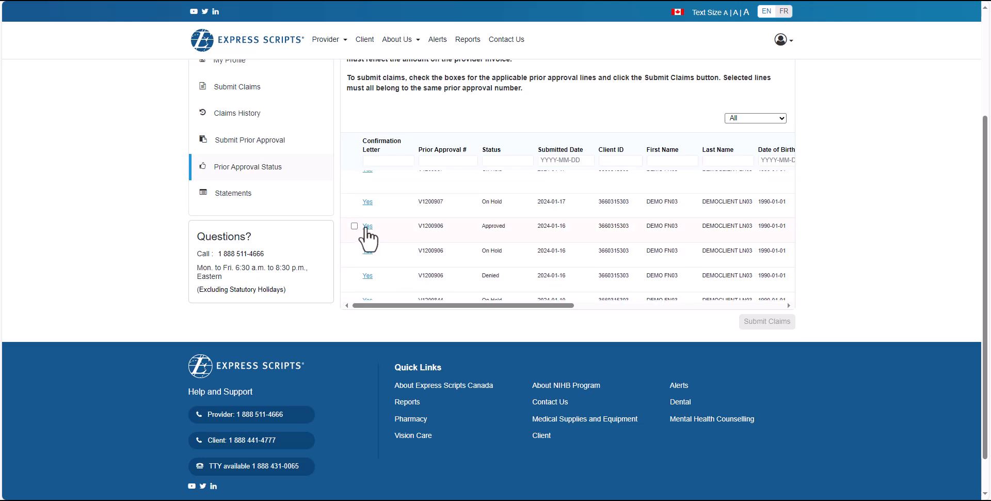
left_click(368, 227)
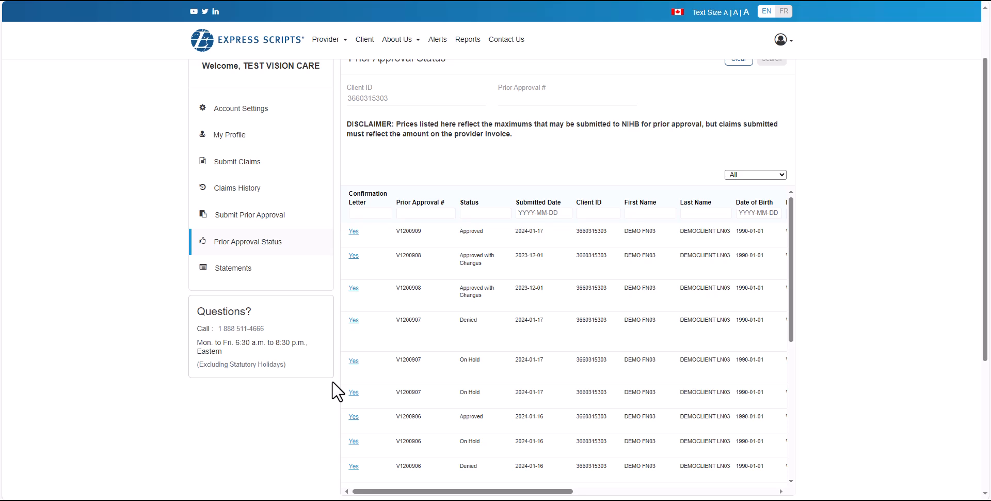
Step: Log out of the provider account and open the public Vision Care page for providers
left_click(786, 39)
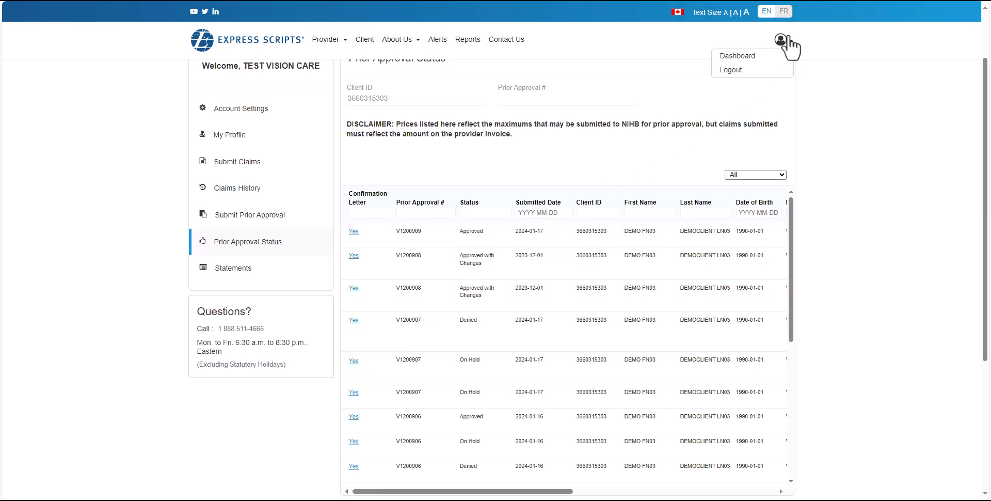
left_click(744, 81)
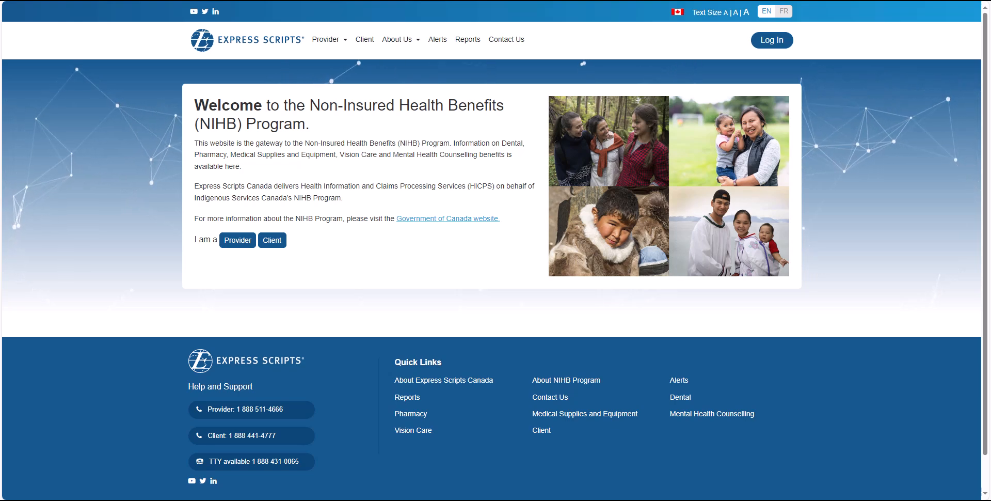
left_click(323, 40)
left_click(334, 121)
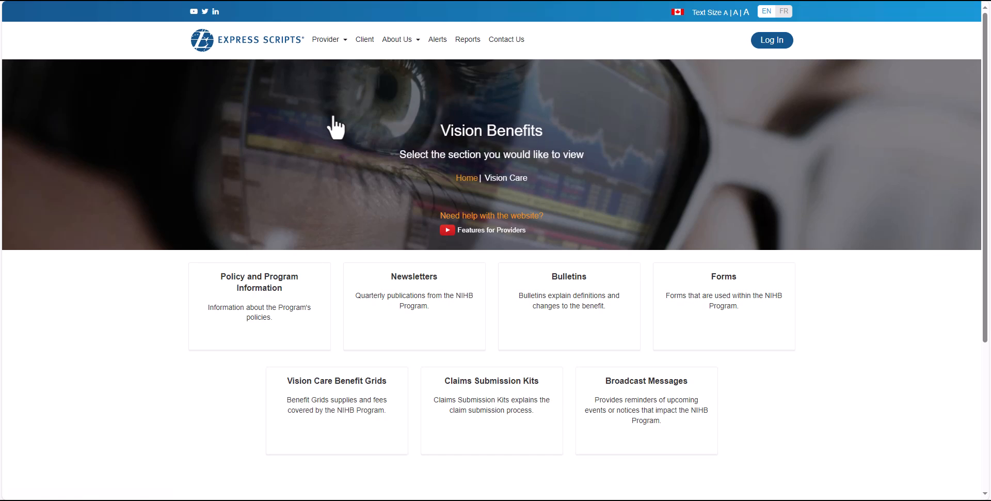
Step: Return to the NIHB Program home page and follow the Contact Us link
left_click(246, 45)
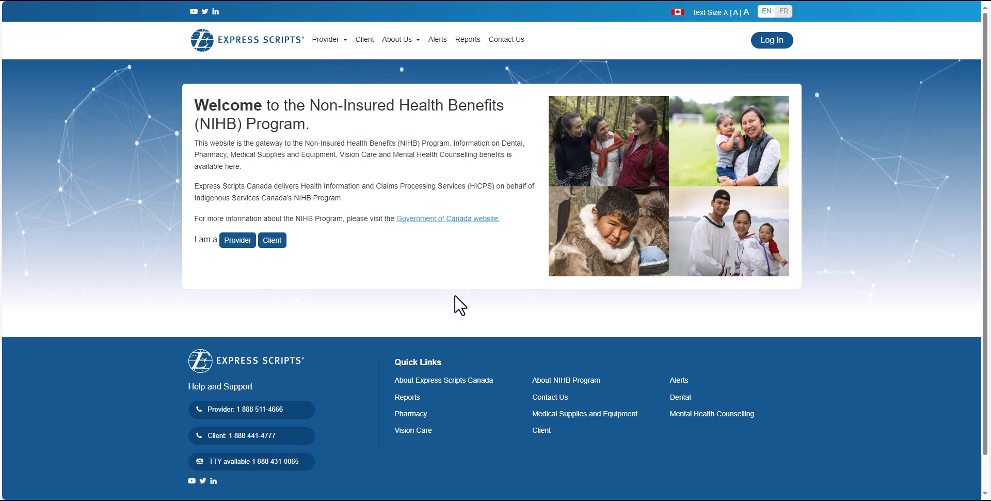
left_click(550, 398)
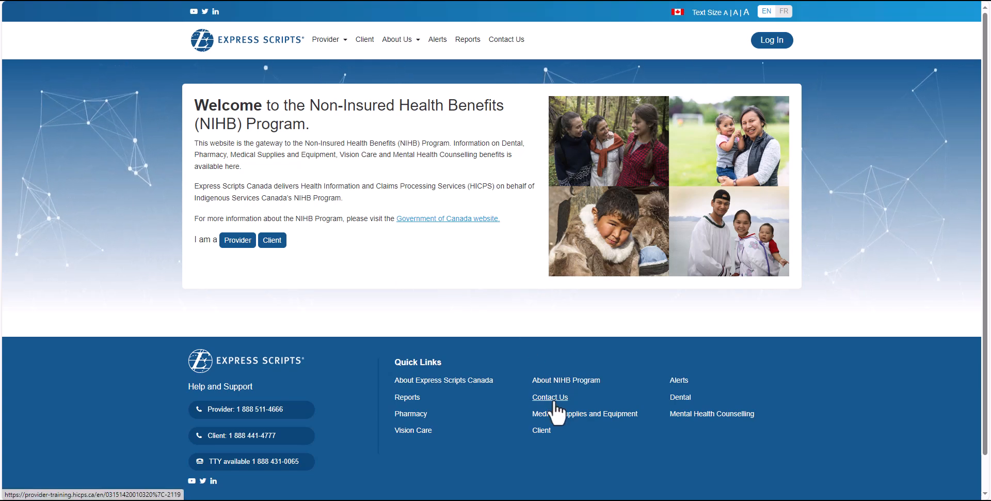